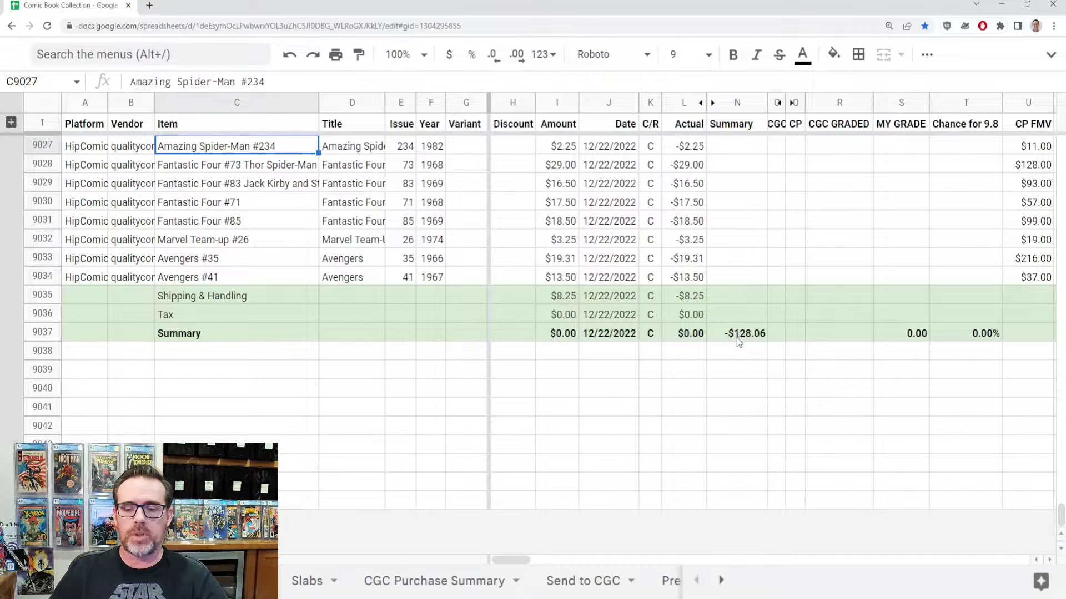
Review the Avengers #41 purchase row from its Summary column across to its Total Cost formula
click(737, 284)
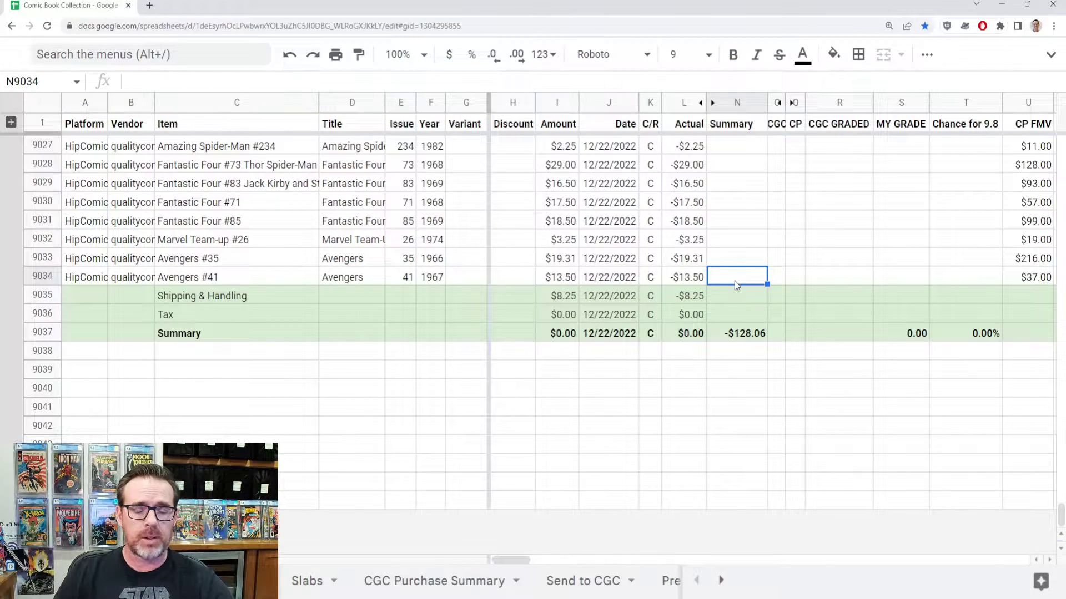
click(565, 298)
click(730, 280)
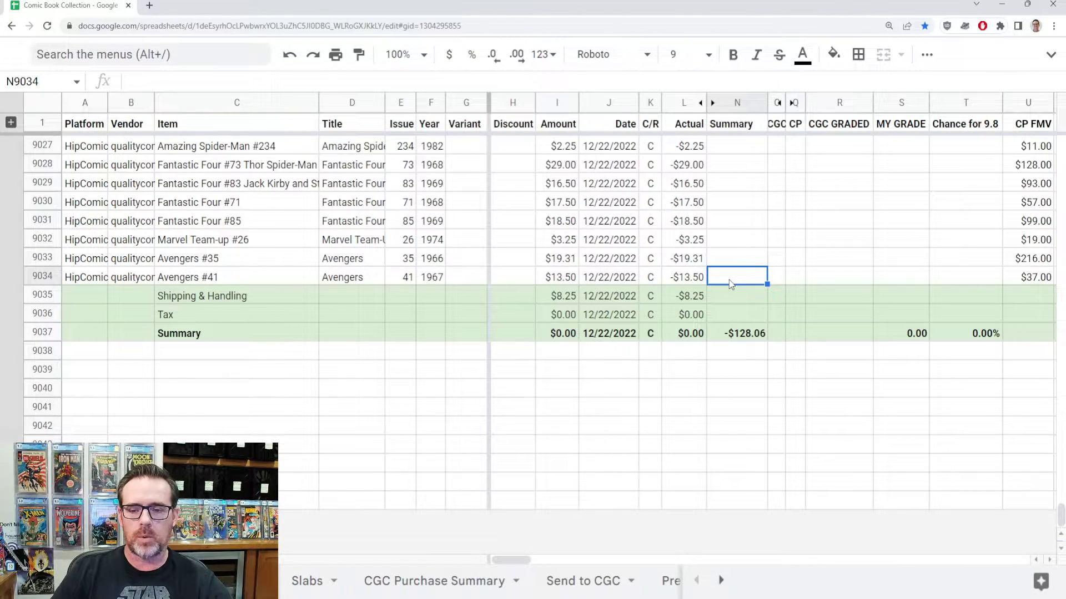
key(Right)
key(Right)
key(Right)
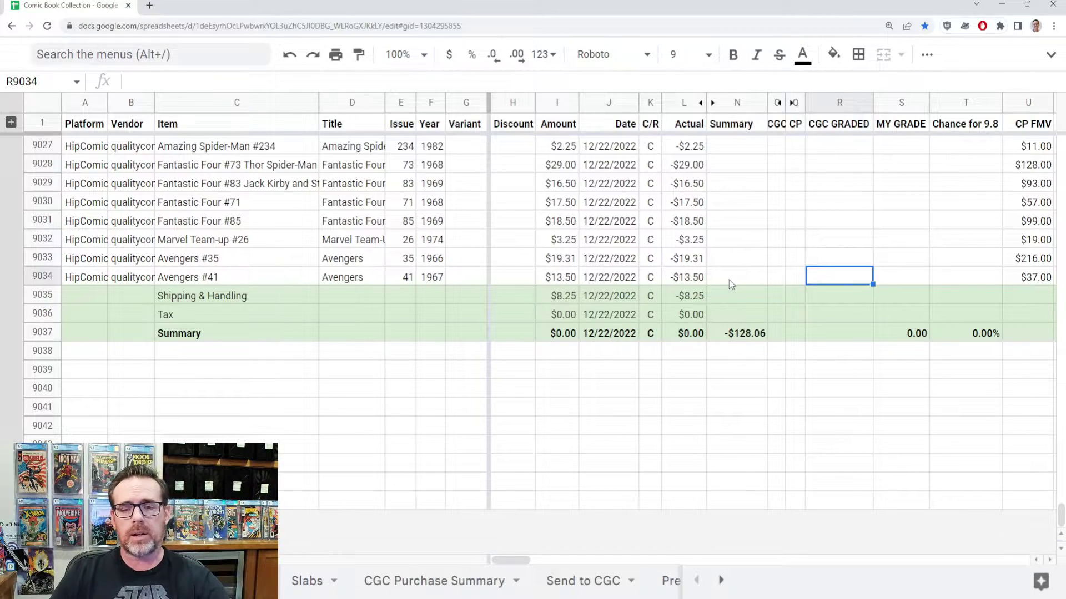
key(Right)
key(Right)
key(Right)
key(Right)
key(Right)
key(Right)
key(Right)
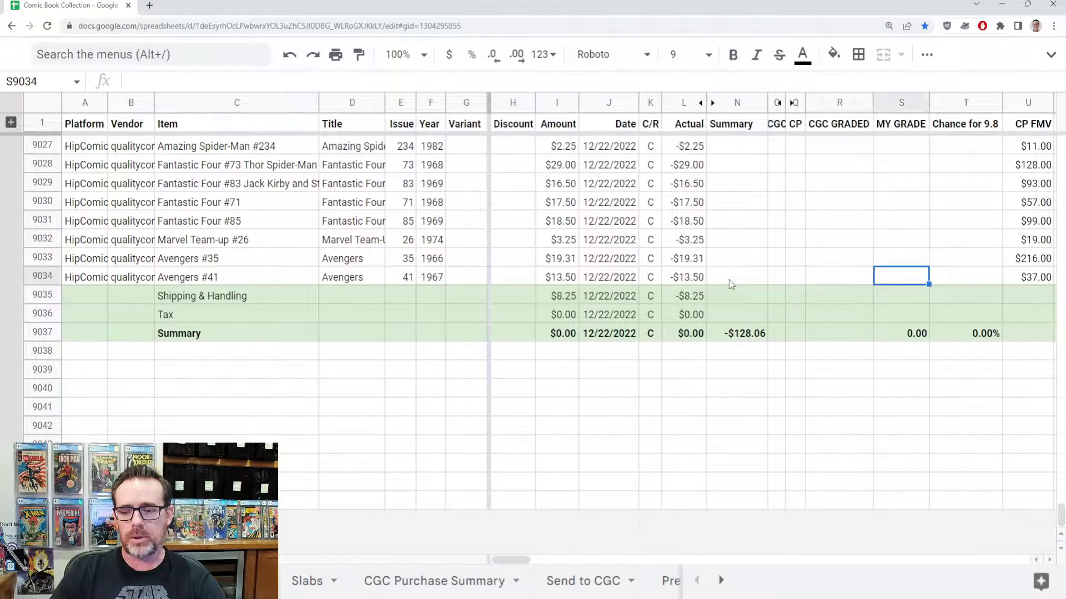
key(Right)
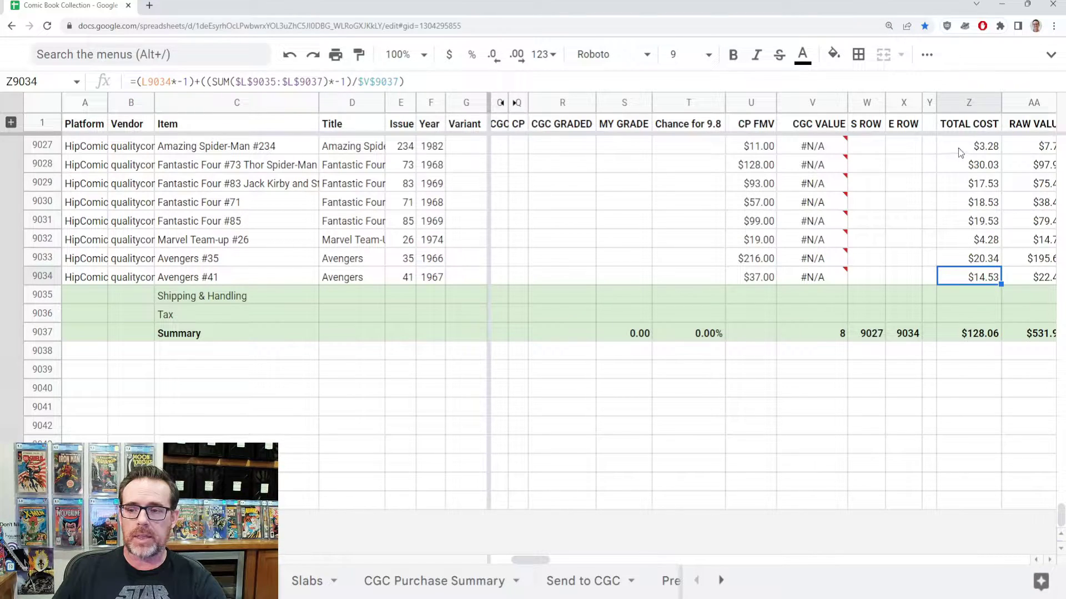
Examine the Total Cost values for rows 9027 to 9034, their summary formula, and the related Raw Value and CP FMV cells
drag(958, 147, 968, 277)
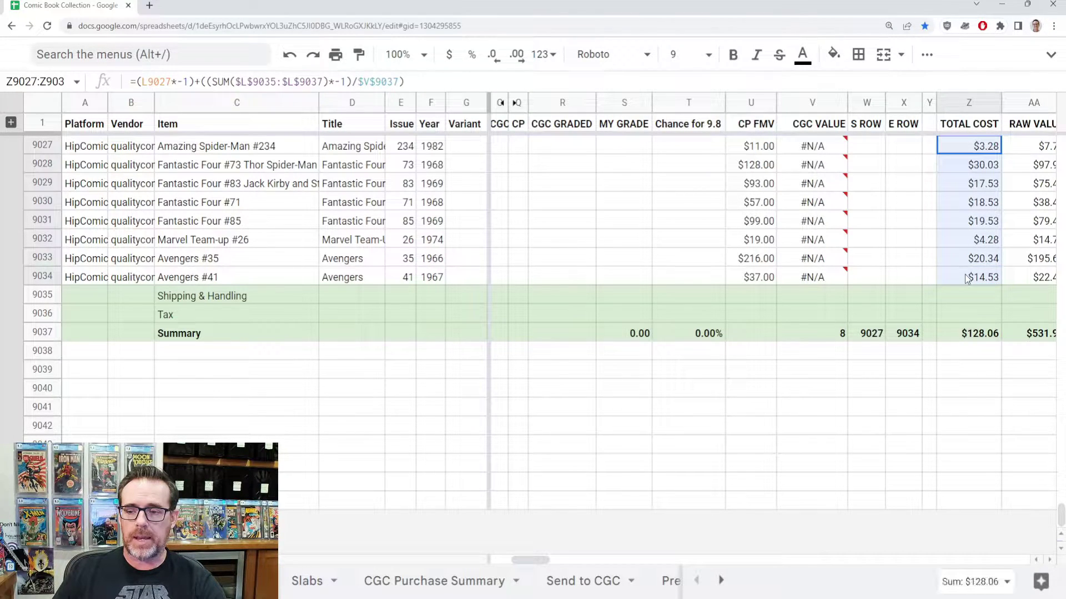
click(987, 335)
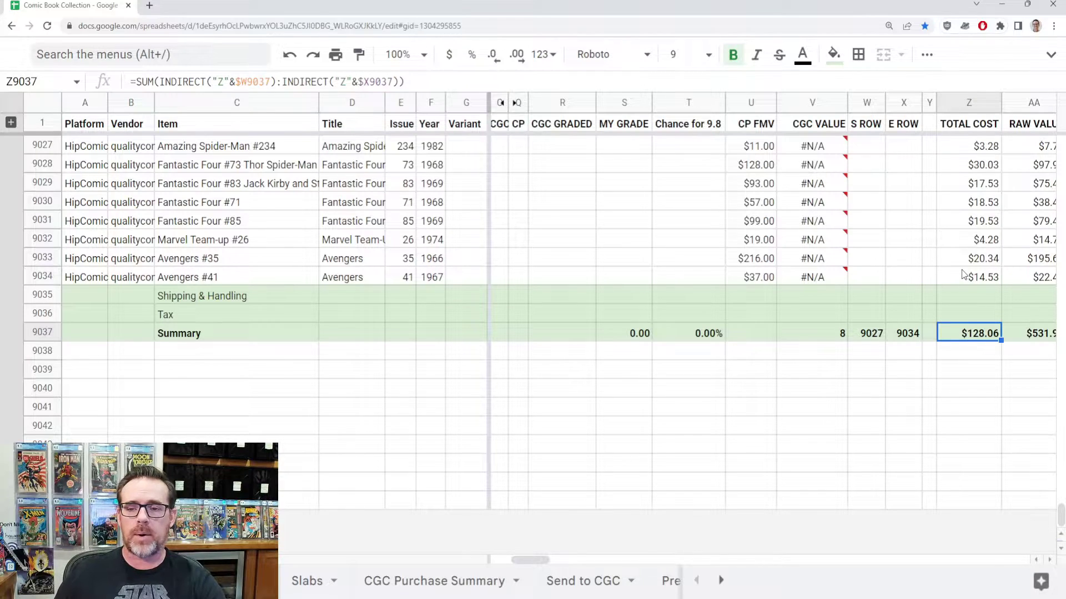
click(977, 145)
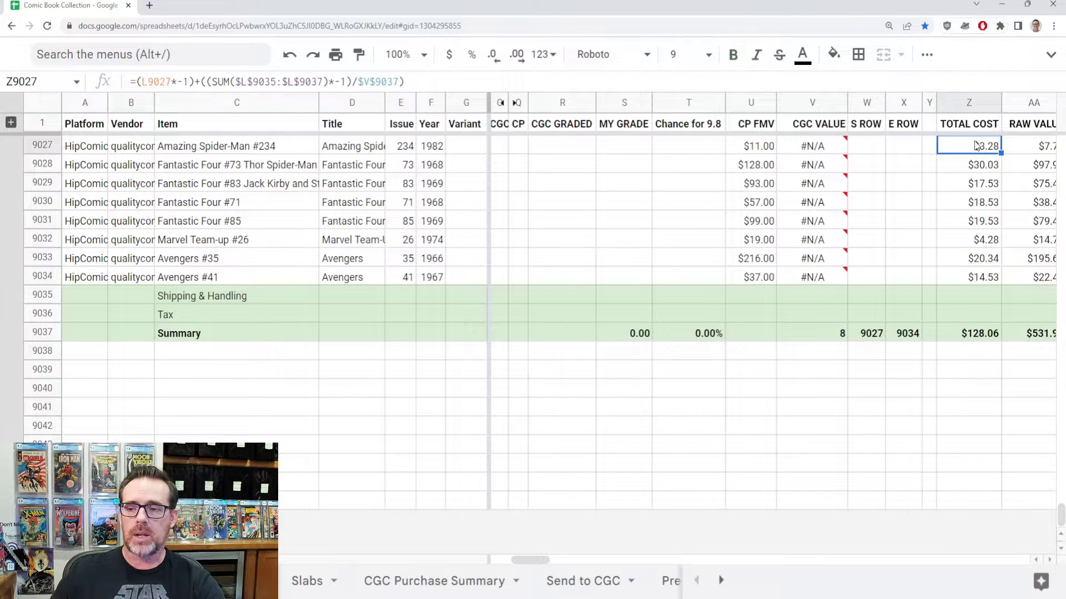
key(Right)
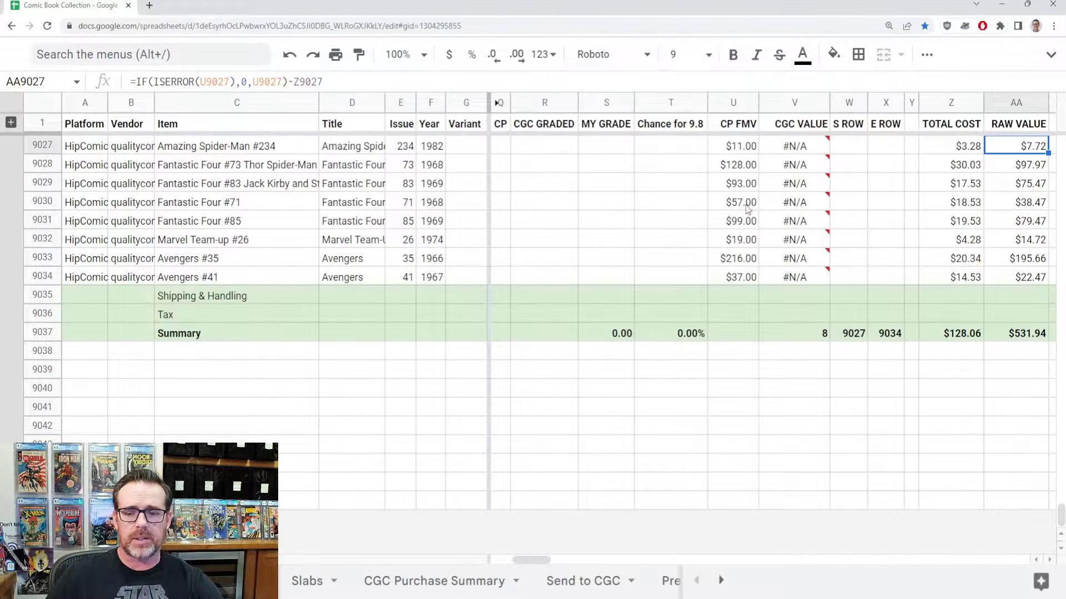
click(732, 261)
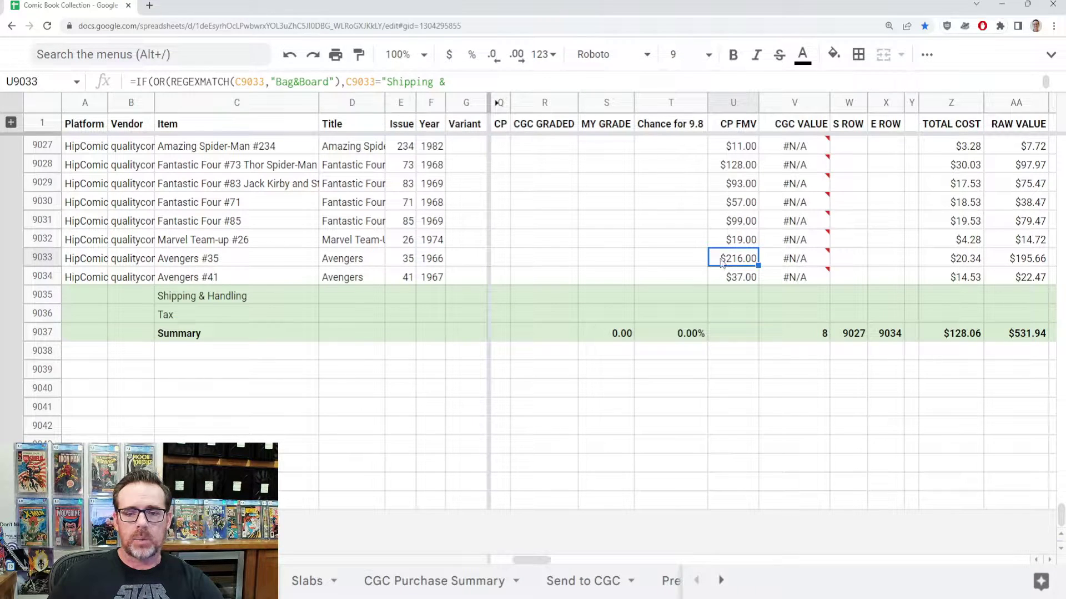
click(621, 144)
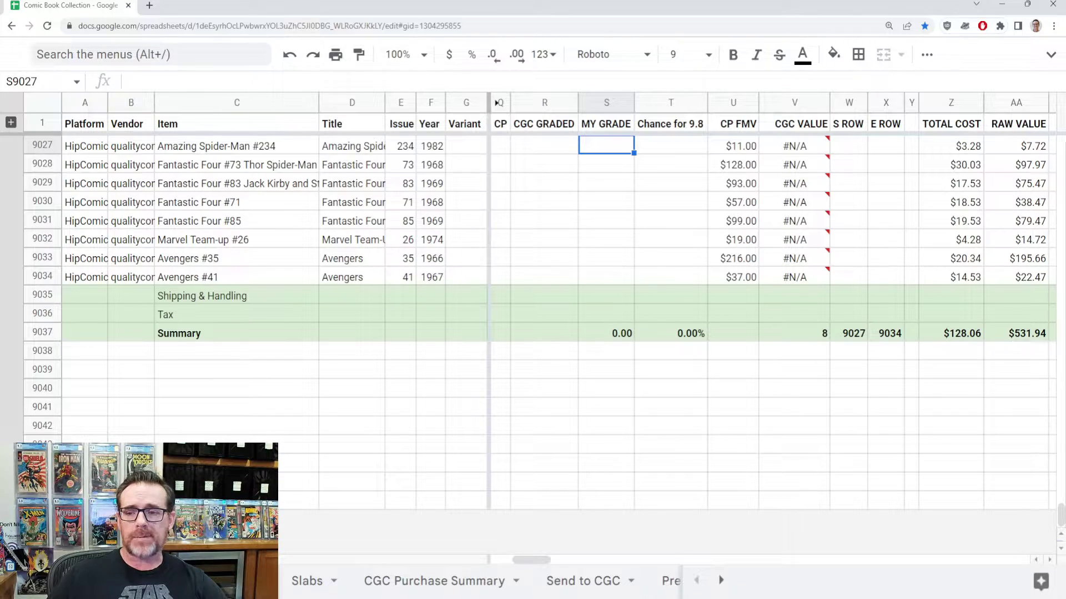
click(963, 147)
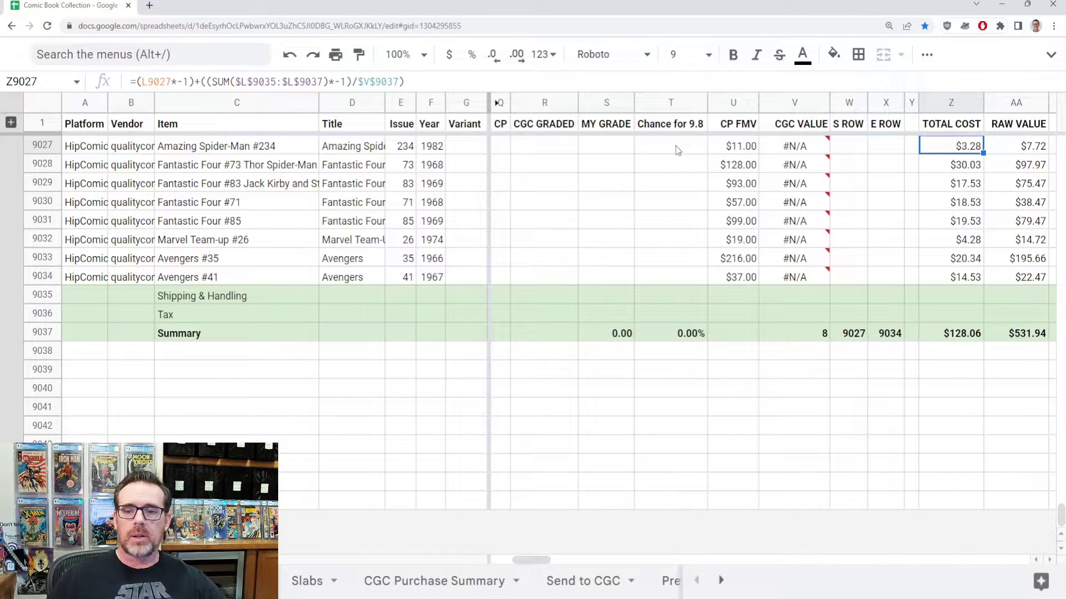
Enter 9.8 as MY GRADE for Amazing Spider-Man #234 and fill it down through Avengers #41
click(613, 146)
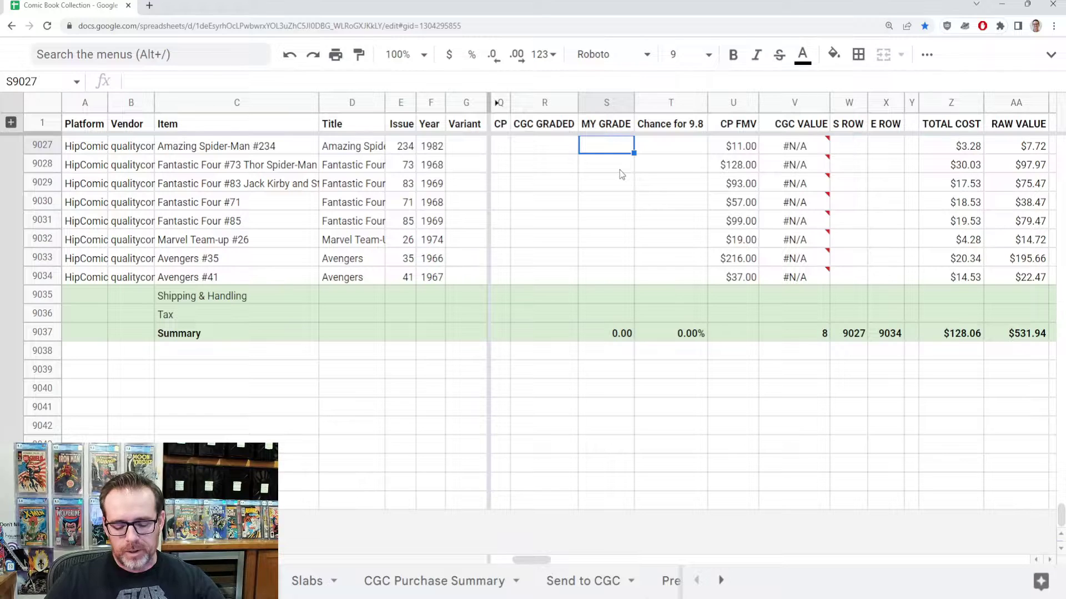
text(9.8)
key(Return)
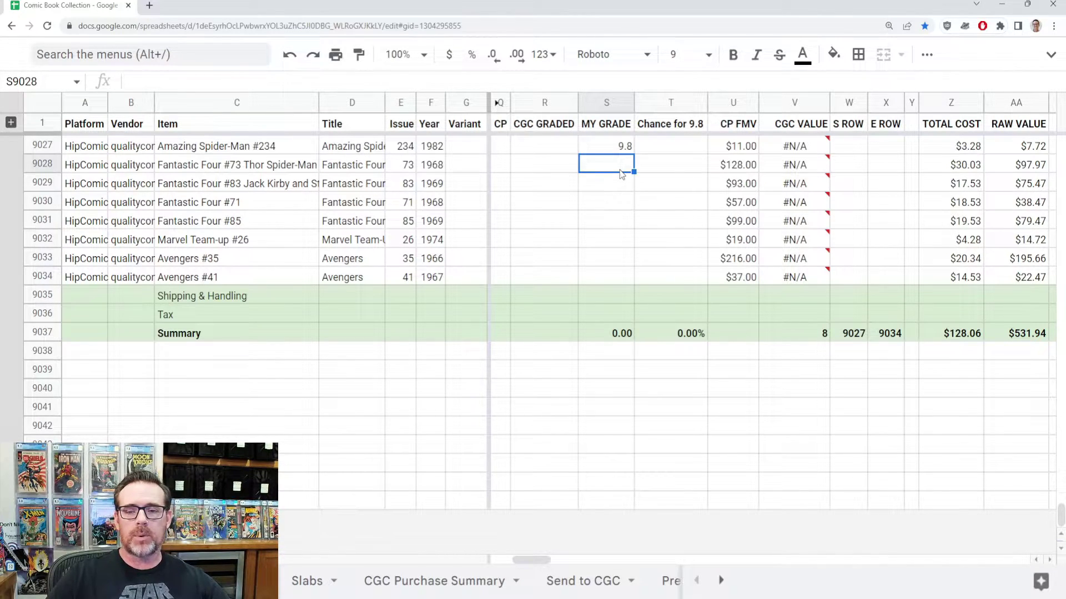
key(shift+Up)
key(shift+Down)
key(shift+Down)
key(shift+Down)
key(shift+Down)
key(shift+Down)
key(shift+Down)
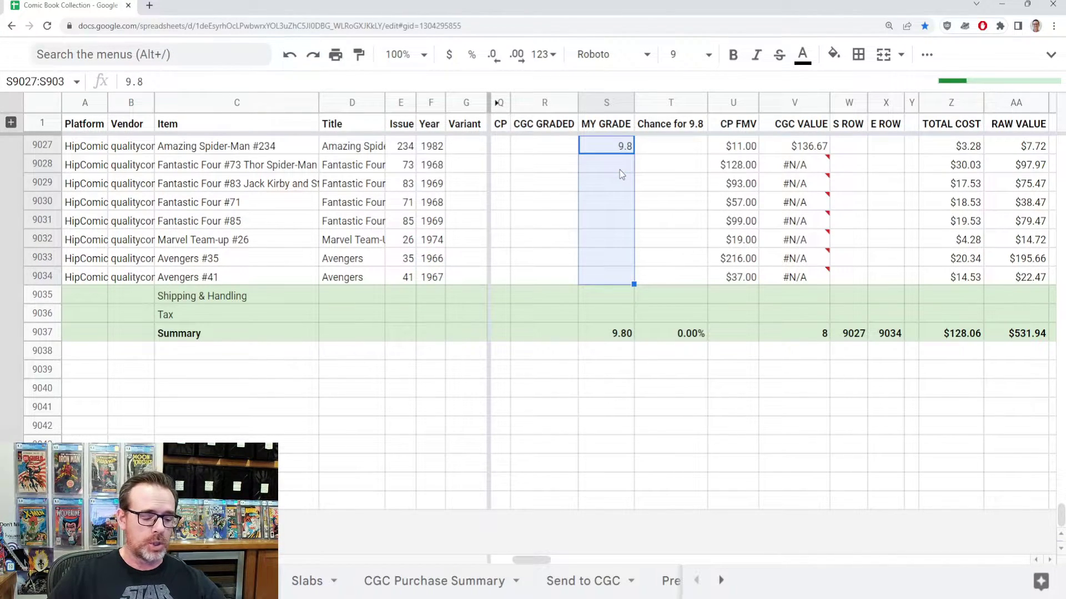
key(ctrl+d)
Inspect the Avengers #41 row from its grade across to the CGC Value formula in column AB
key(Down)
key(Down)
key(Down)
key(Down)
key(Down)
key(Down)
key(Down)
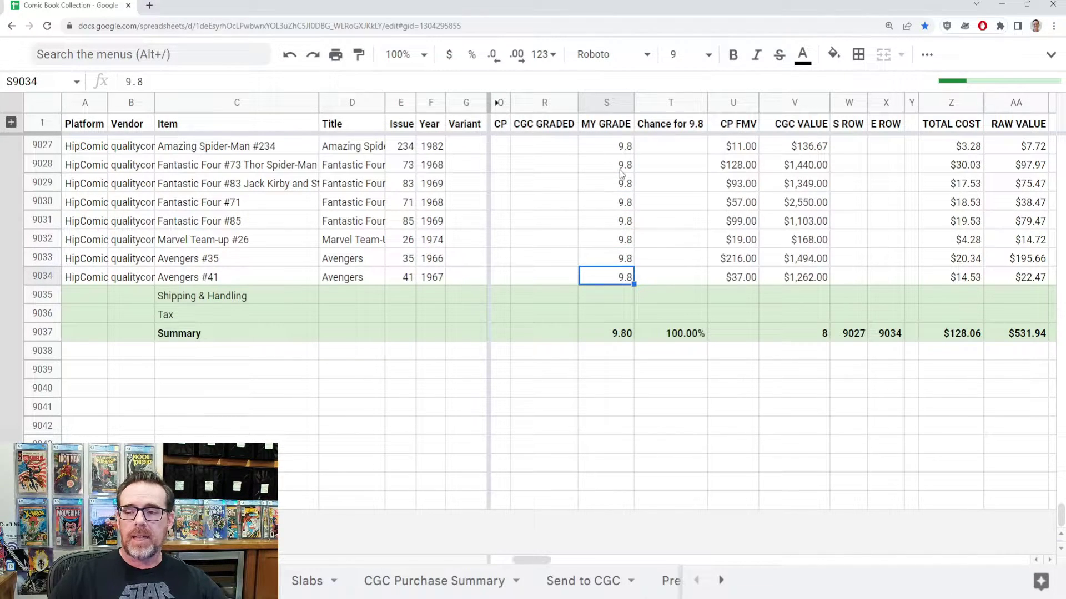
key(Right)
key(Right)
key(Right)
key(Right)
key(Right)
key(Right)
key(Right)
key(Right)
key(Right)
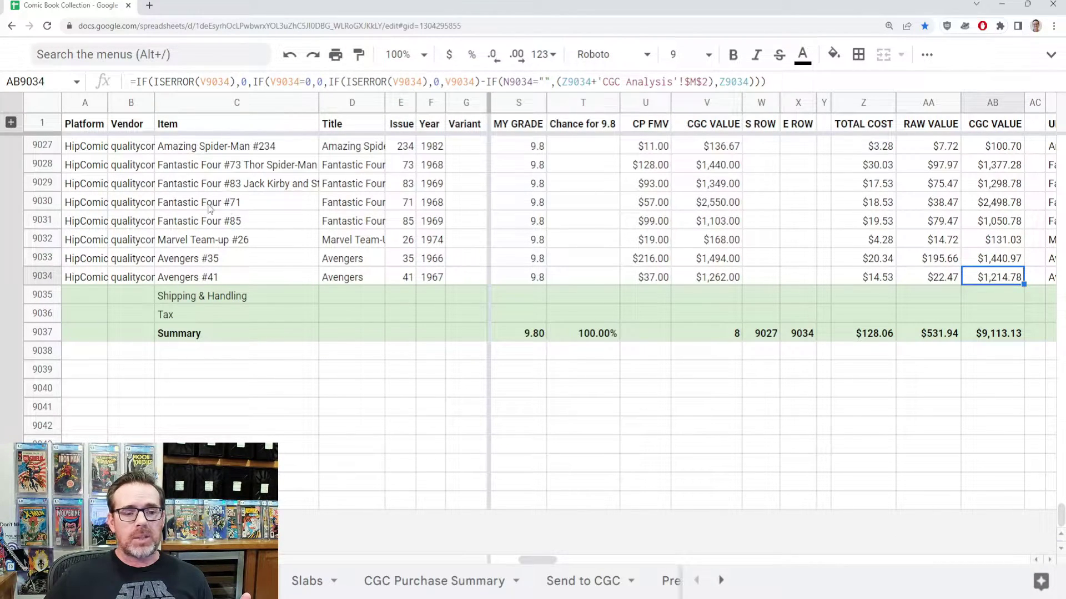
Compare the CGC Value of Fantastic Four #71 and Marvel Team-up #26 with the Total Cost column up to row 9027
click(45, 202)
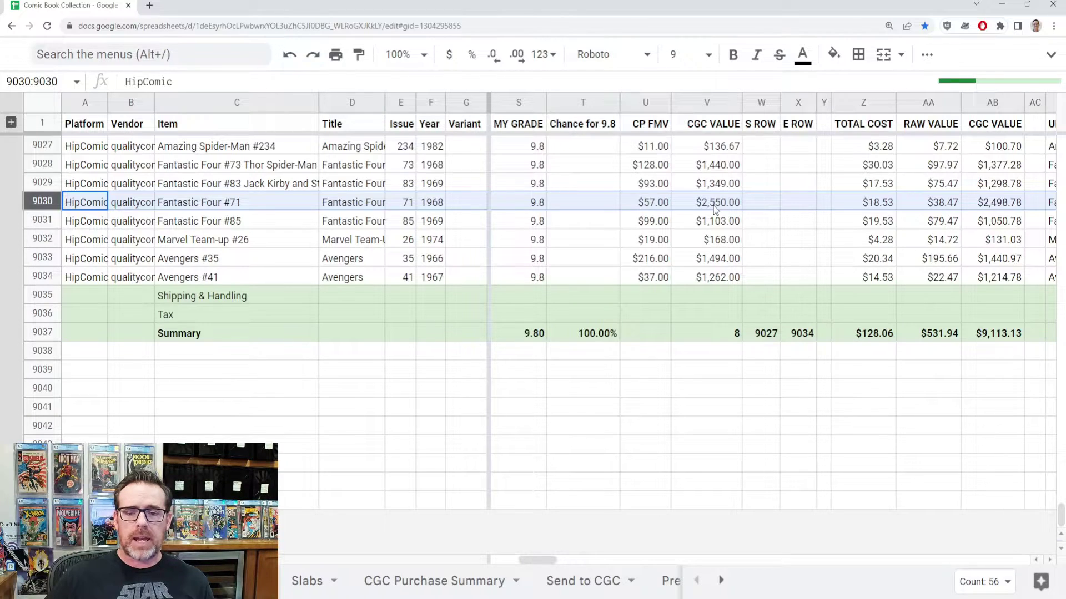
click(723, 242)
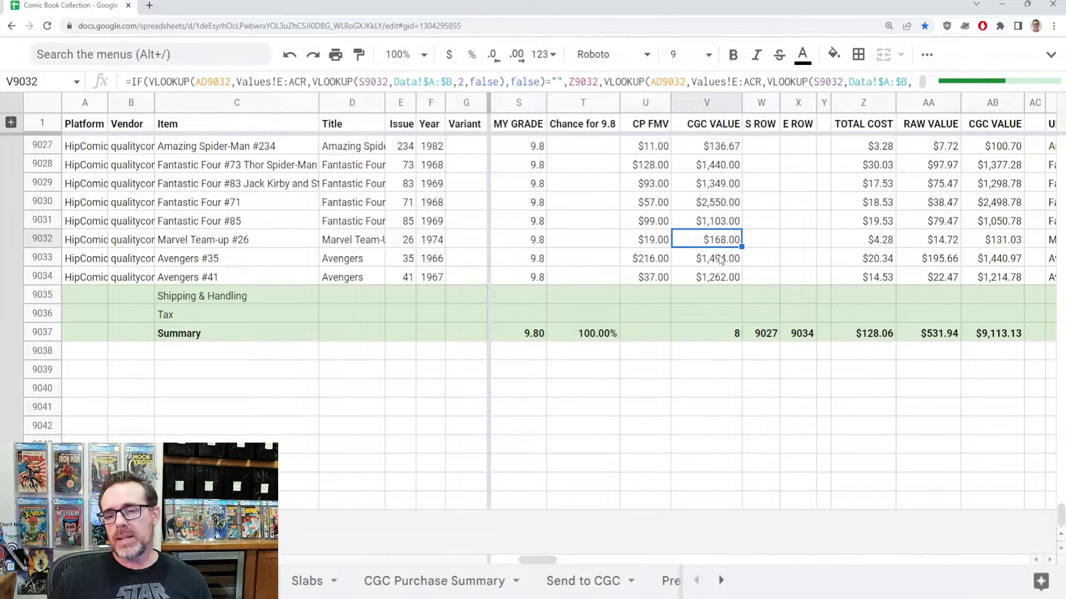
click(855, 241)
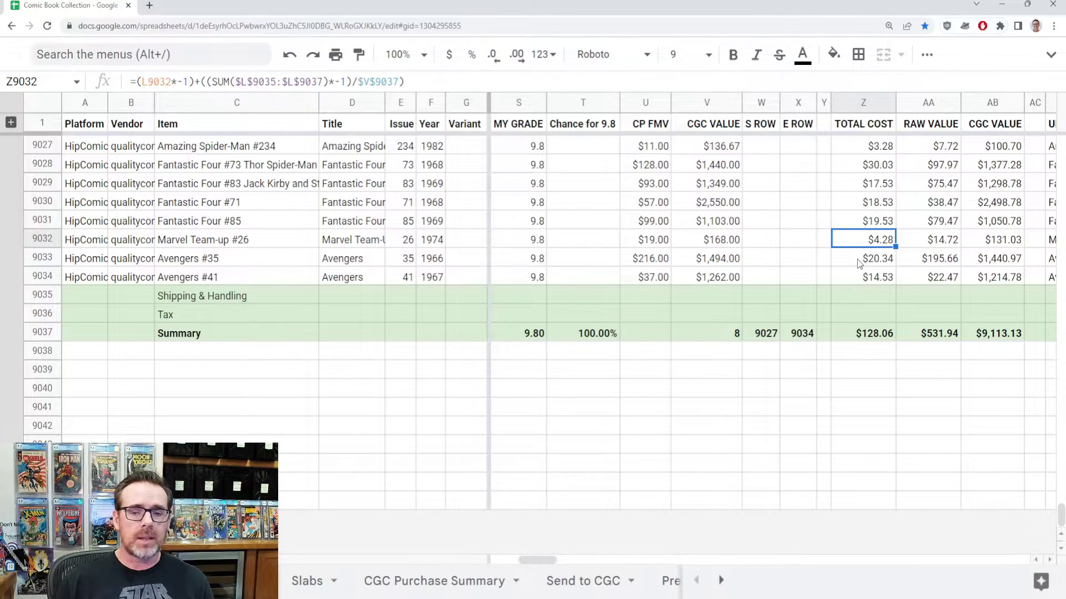
key(Up)
key(Up)
key(Up)
key(Up)
key(Up)
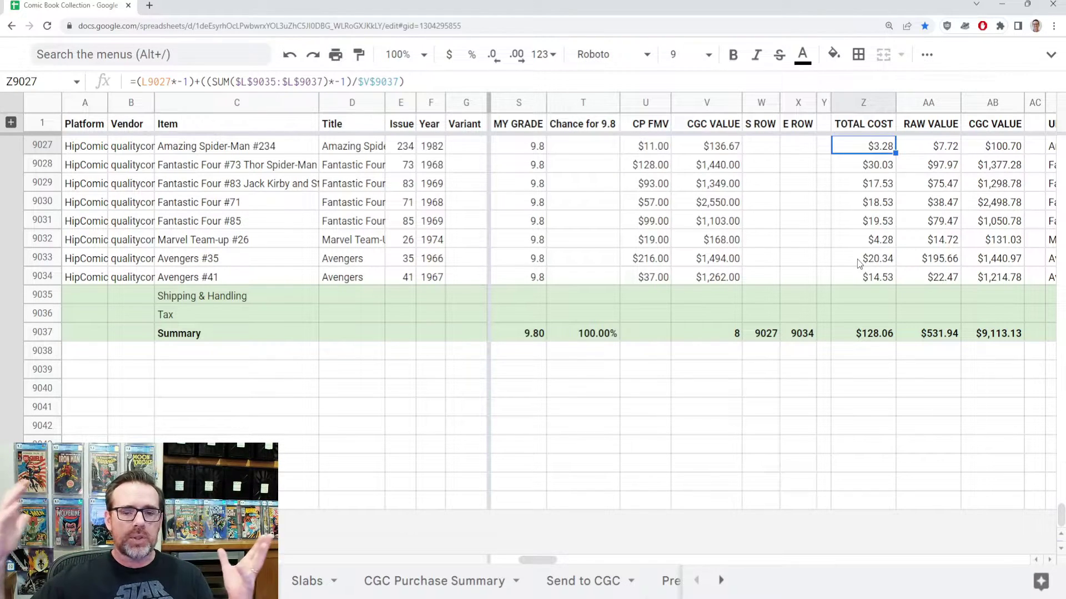
Clear the MY GRADE values from Amazing Spider-Man #234 through Avengers #41
key(Left)
key(Left)
key(Left)
key(Left)
key(Left)
key(Left)
key(Left)
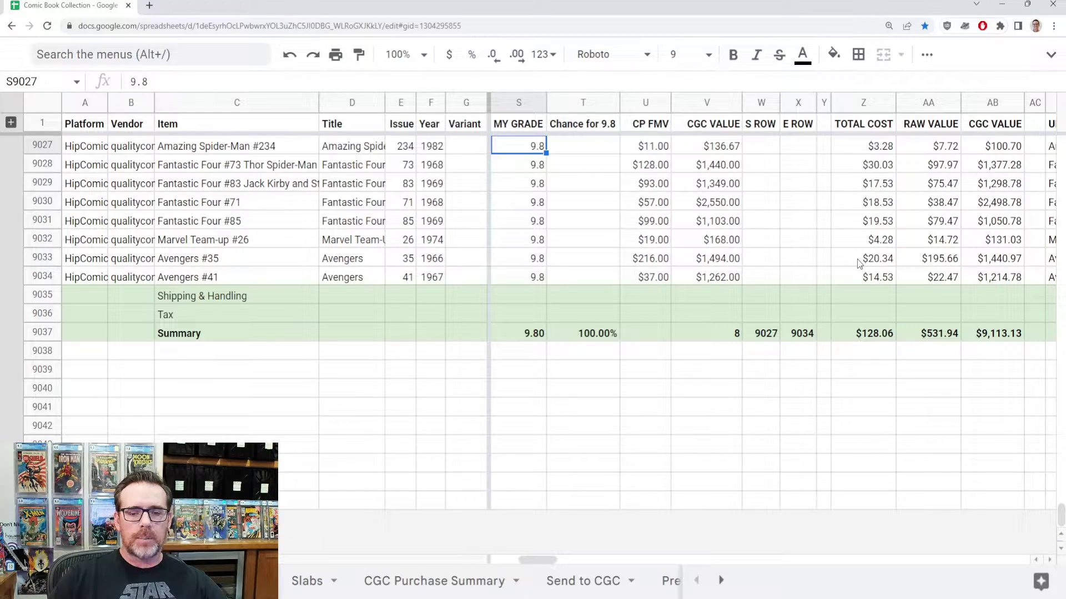
key(shift+Down)
key(shift+Down)
key(shift+Down)
key(shift+Down)
key(shift+Down)
key(shift+Down)
key(shift+Down)
key(Delete)
Set MY GRADE for Amazing Spider-Man #234 to 9.2
key(Down)
key(Up)
text(9.2)
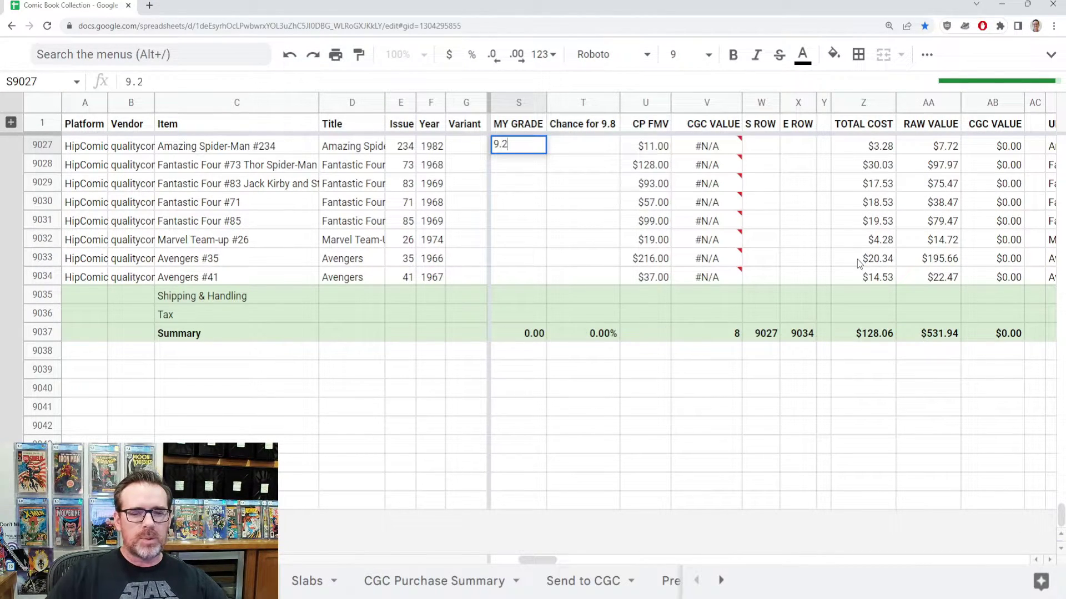
key(Return)
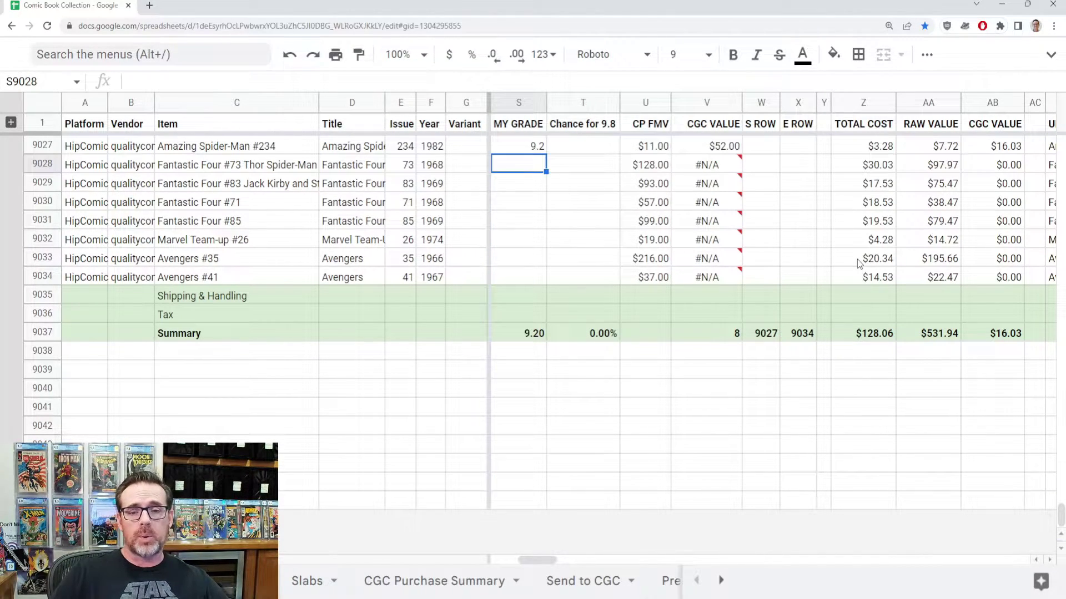
Try 9.6 as the grade for Amazing Spider-Man #234 and set it back to 9.2
key(Up)
text(9.6)
key(Return)
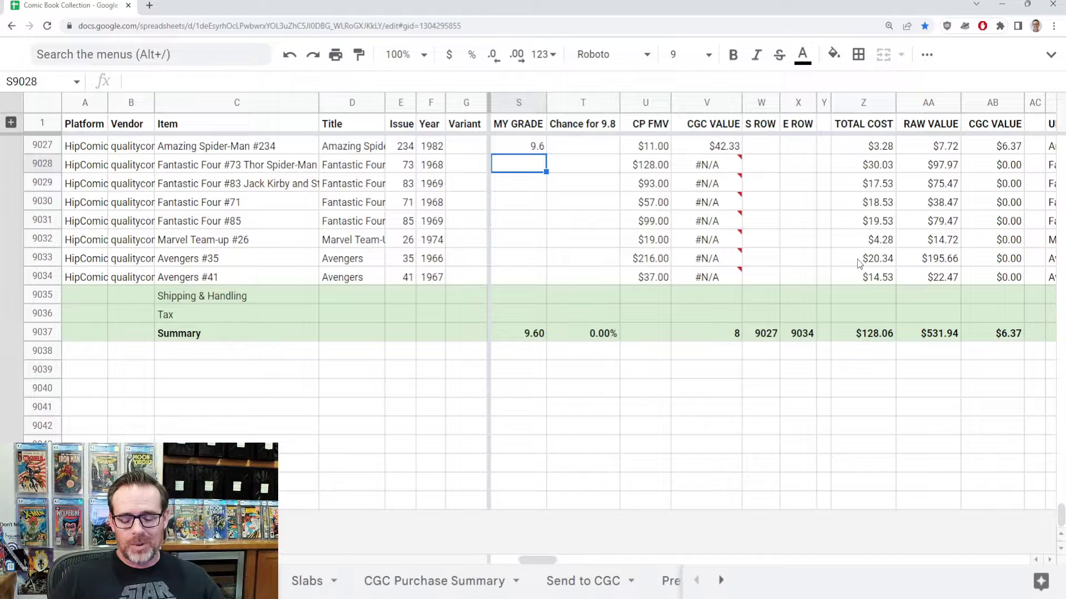
key(Up)
text(9.2)
key(Return)
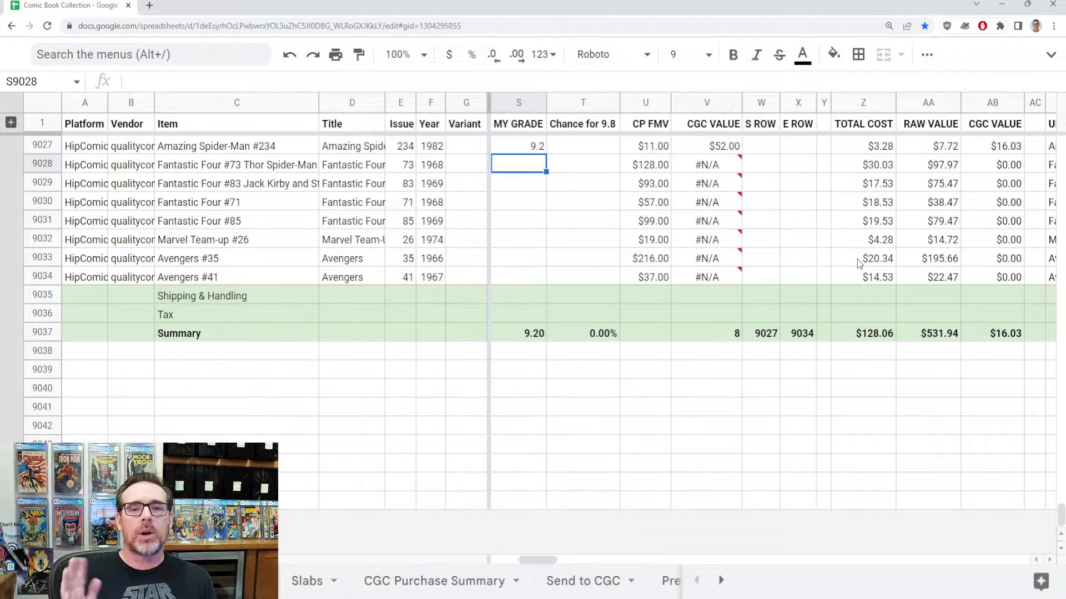
Check both CGC Value cells in the Amazing Spider-Man #234 row against its grade
key(Up)
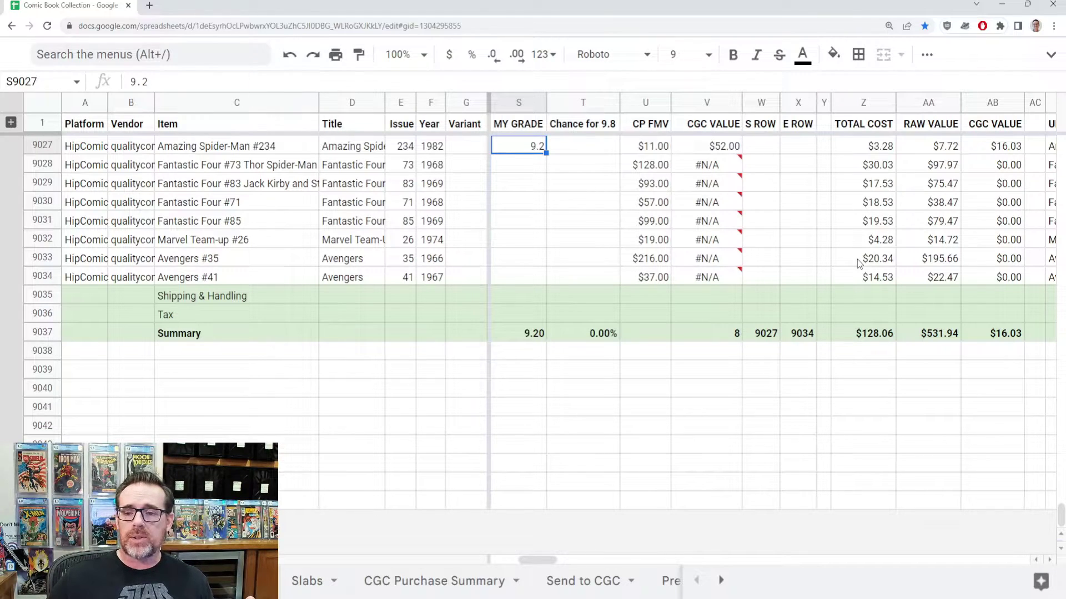
click(734, 149)
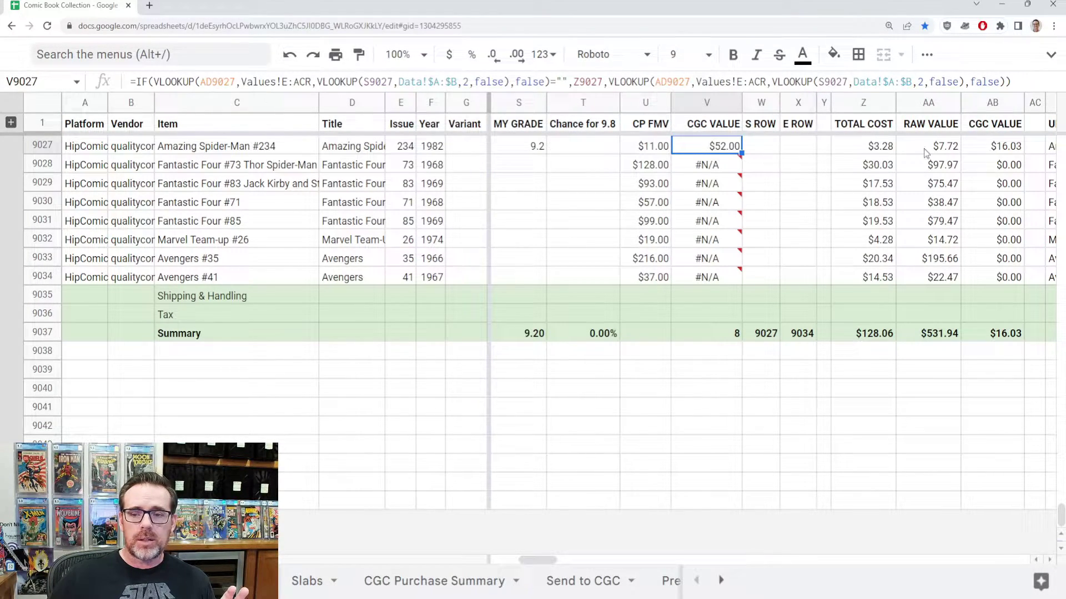
click(1007, 151)
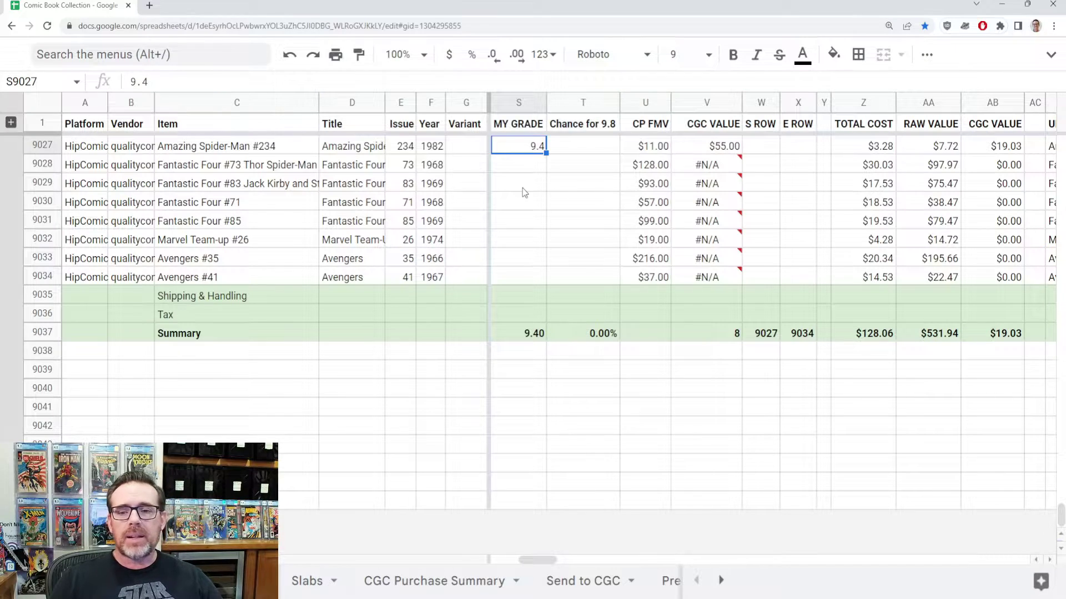
Restore the Amazing Spider-Man #234 grade to 9.2
text(9.2)
key(Return)
key(Up)
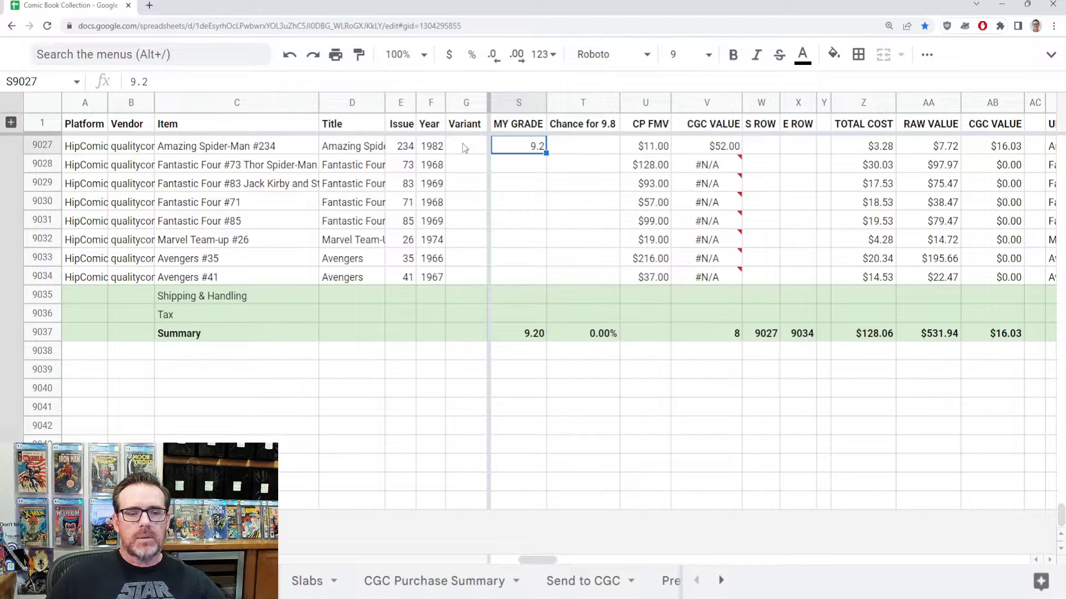
Set MY GRADE for Fantastic Four #73 to 6.5
click(436, 149)
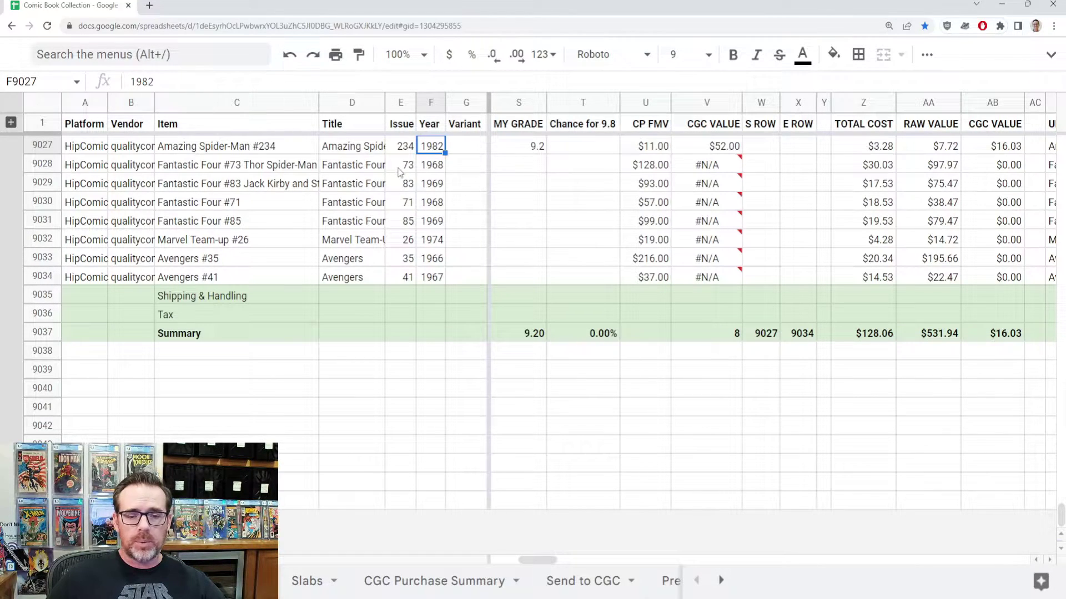
click(540, 165)
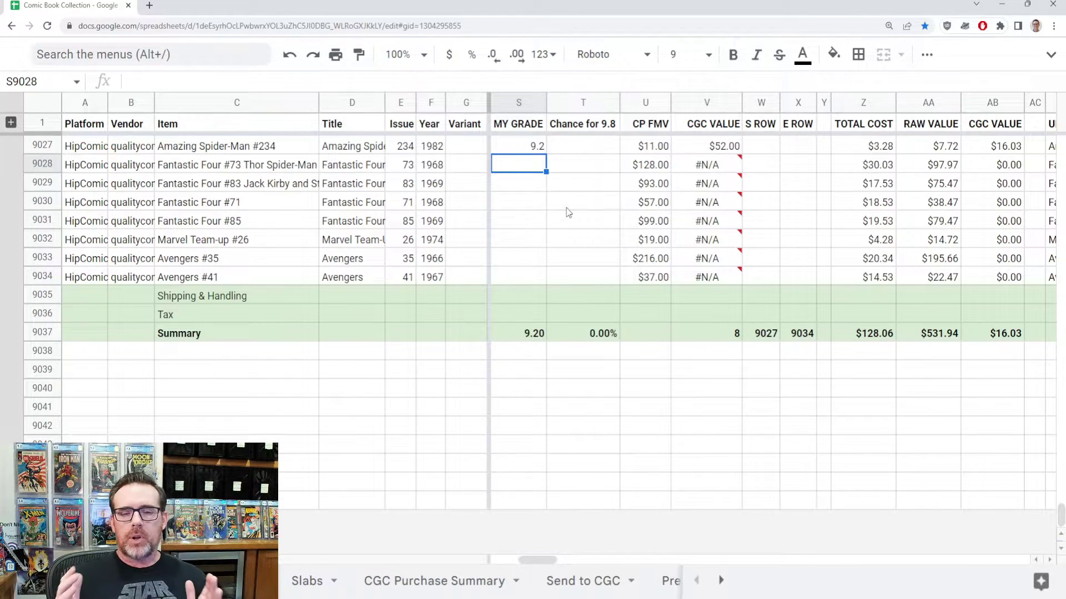
text(6.)
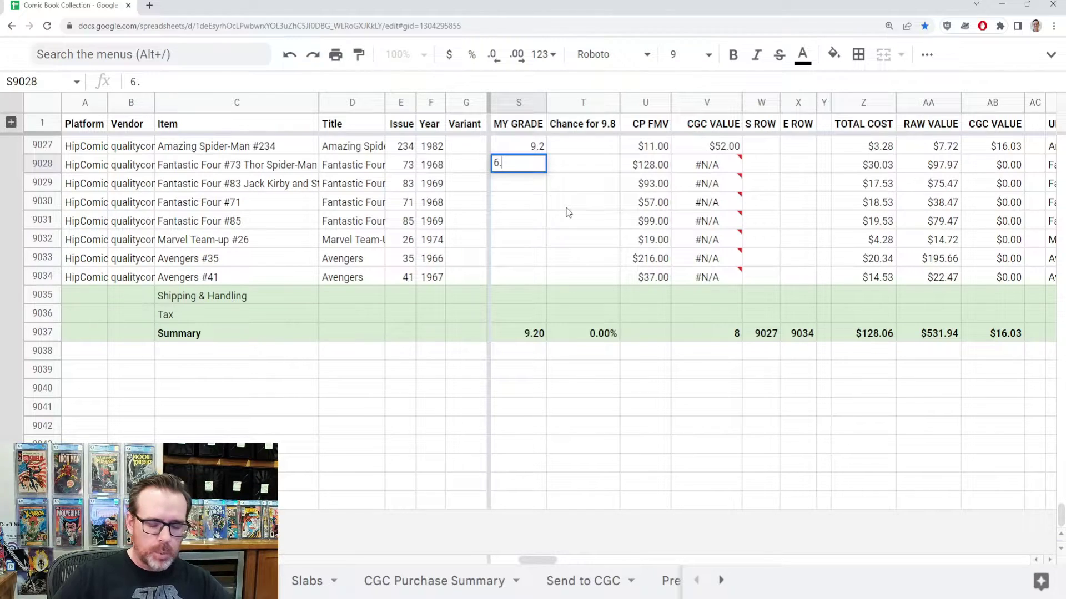
text(5)
key(Return)
key(Up)
Fill the 6.5 grade down from Fantastic Four #73 through Avengers #41
key(shift+Down)
key(shift+Down)
key(shift+Down)
key(shift+Down)
key(shift+Down)
key(shift+Down)
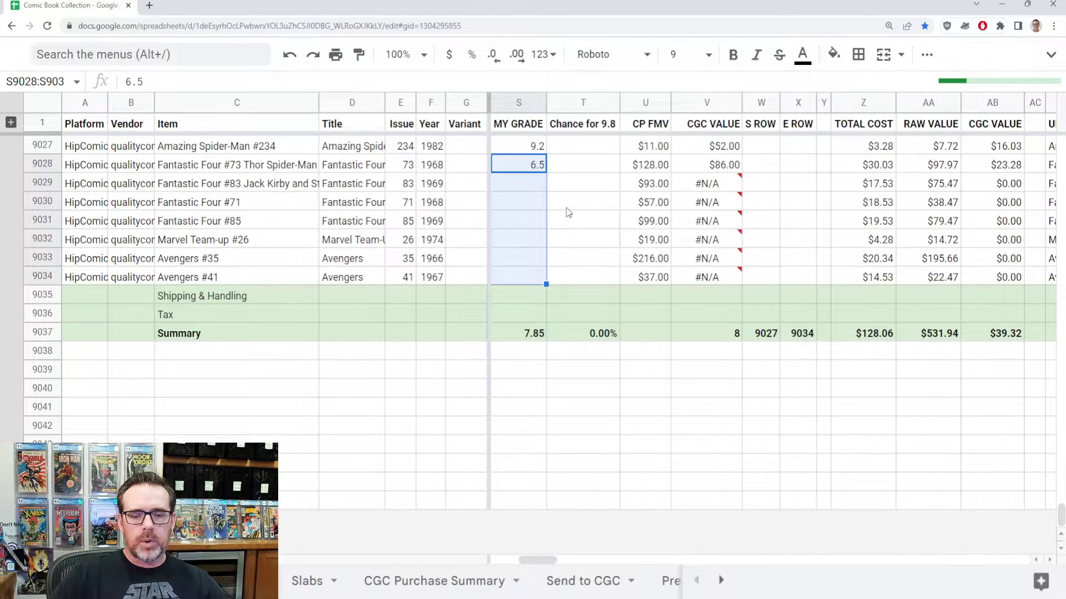
key(ctrl+d)
key(shift+Up)
key(shift+Up)
key(shift+Up)
key(shift+Up)
key(shift+Up)
key(shift+Up)
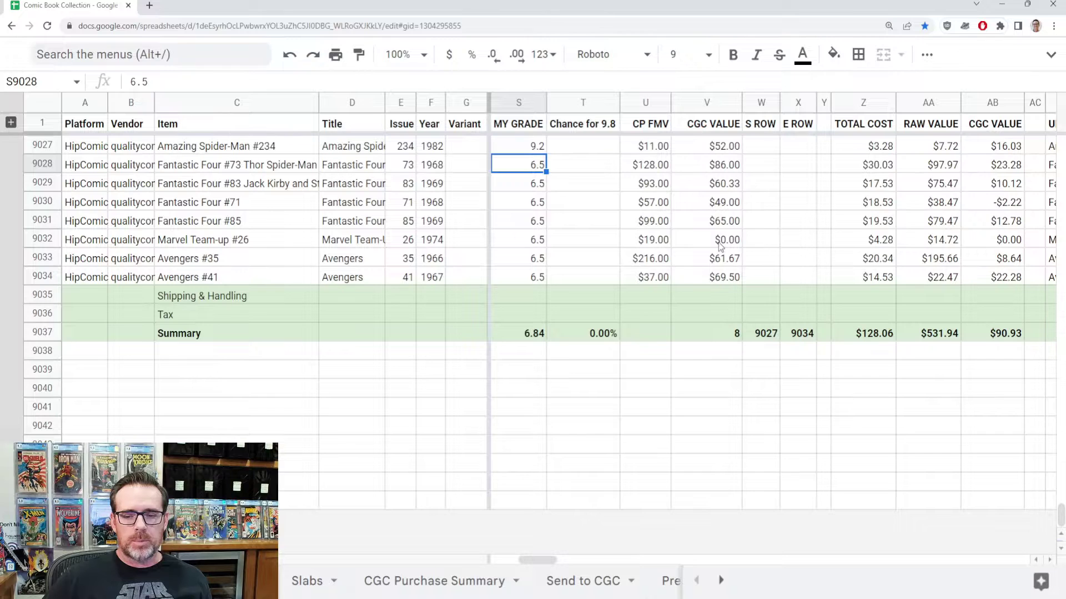
Set MY GRADE for Marvel Team-up #26 to 9
click(526, 239)
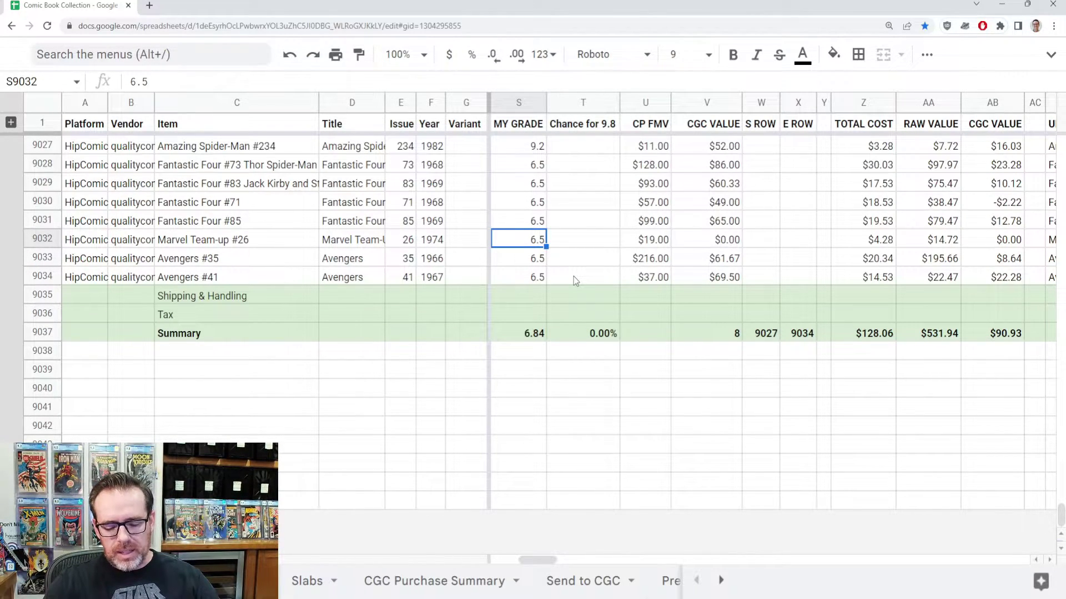
text(9)
key(Return)
key(Up)
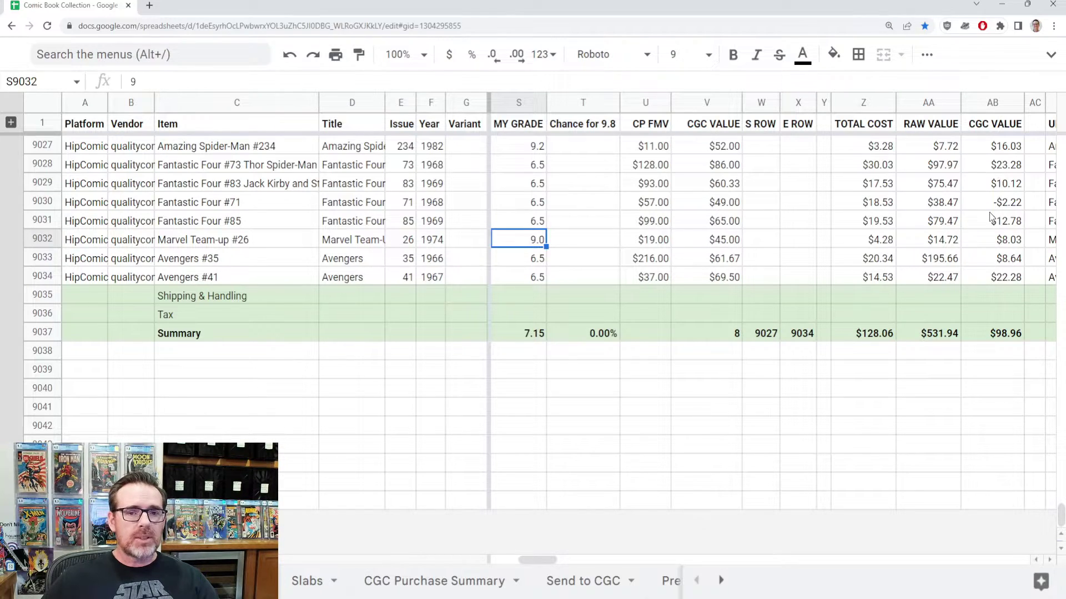
Examine the net CGC values of Fantastic Four #73, #71 and #85, the Summary total, and Marvel Team-up #26's CGC price
click(1003, 166)
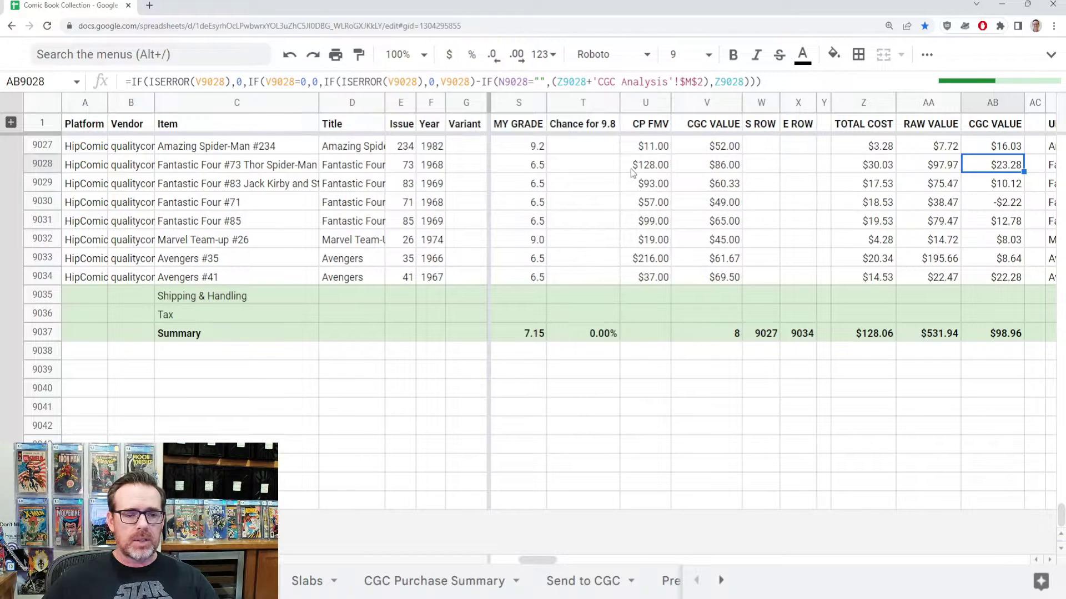
click(994, 204)
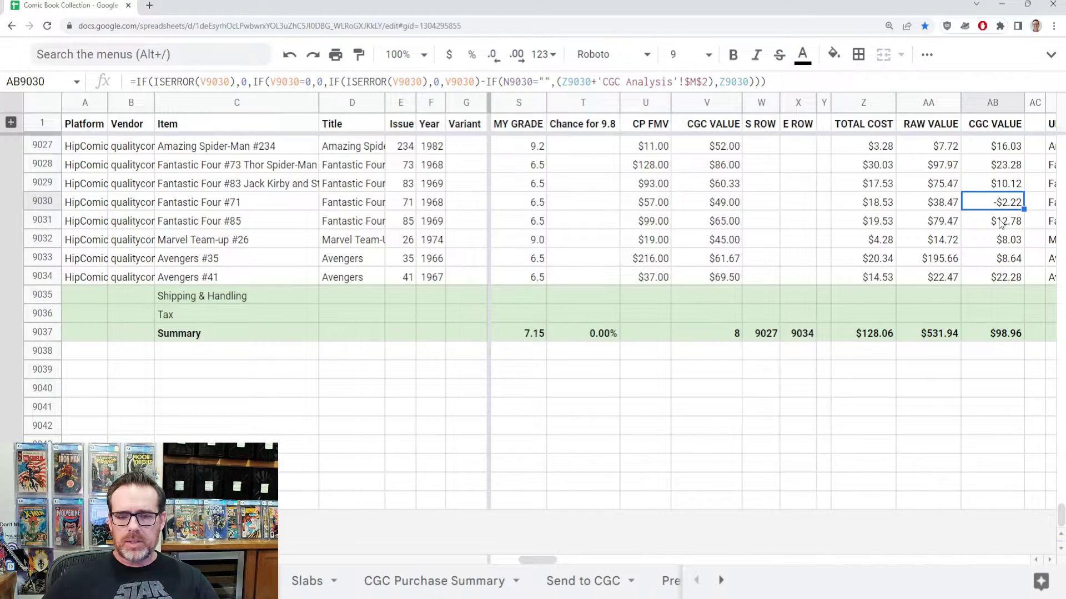
click(1000, 222)
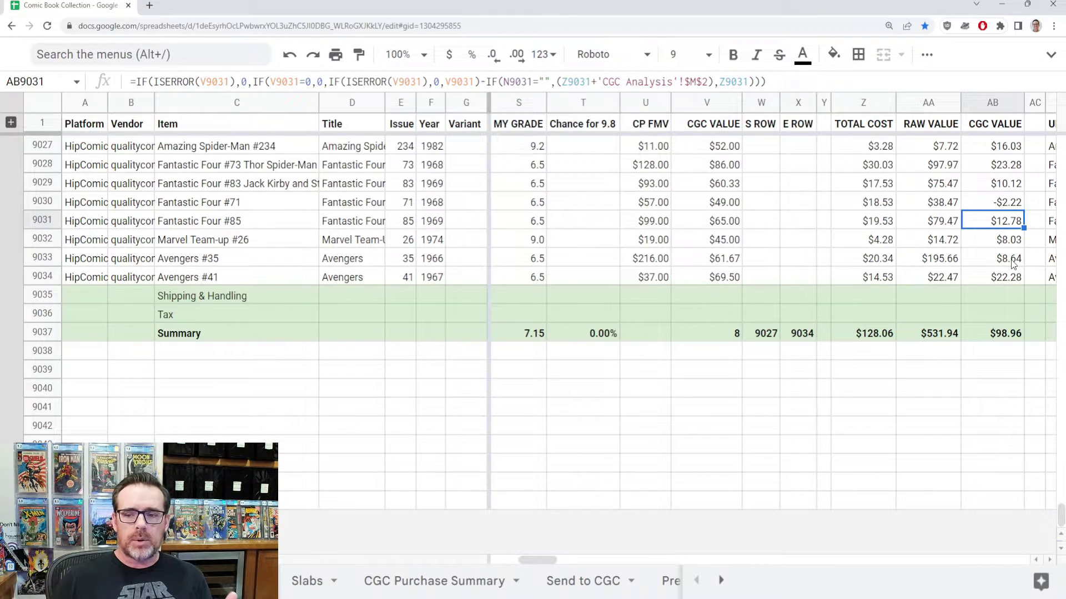
click(1008, 335)
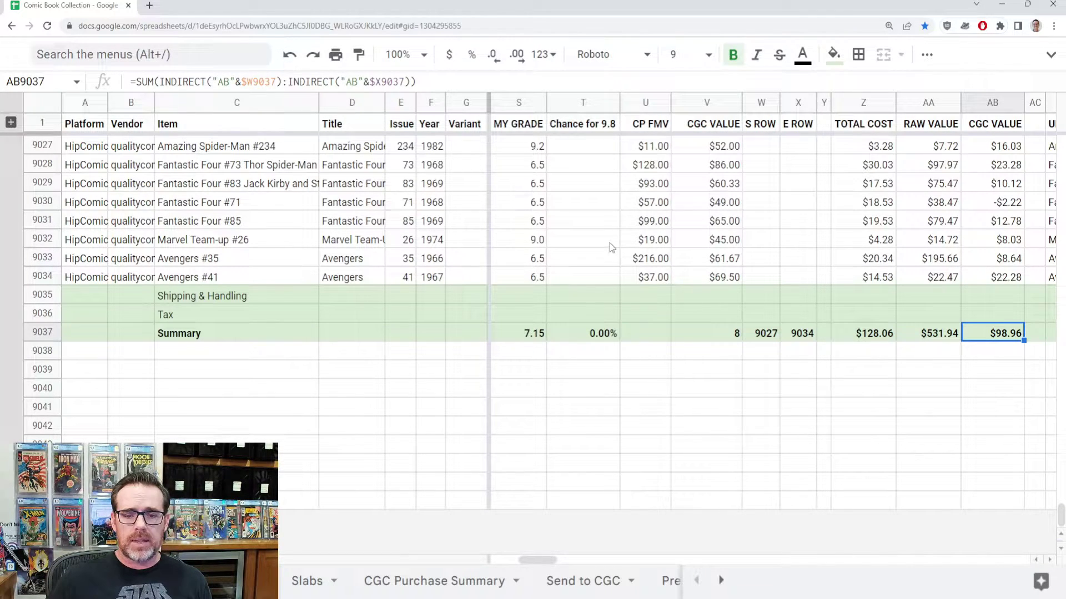
click(699, 245)
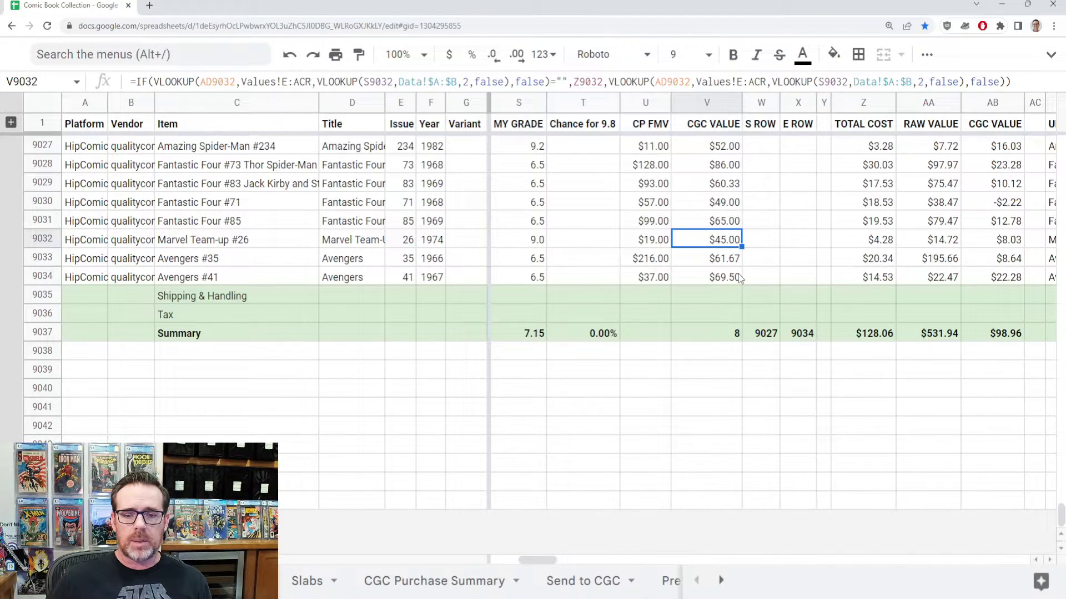
Set MY GRADE to 7.5 for the four Fantastic Four comics, from #73 through #85
key(ctrl+Up)
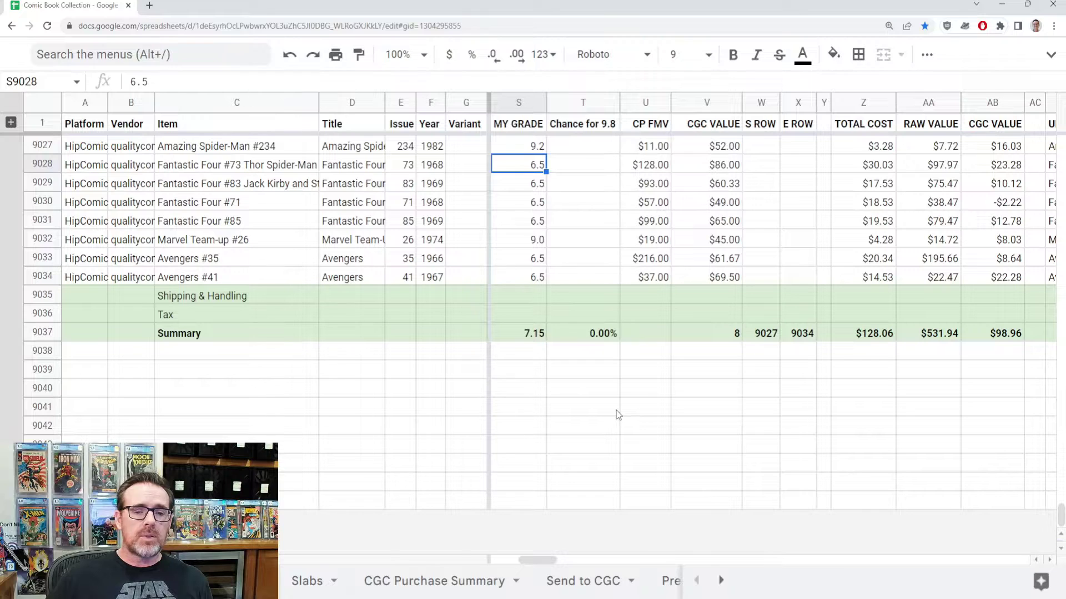
text(7.5)
key(shift+Down)
key(shift+Down)
key(shift+Down)
key(ctrl+d)
Set MY GRADE to 7.5 for Avengers #35 and Avengers #41
key(Down)
key(Down)
key(Down)
key(Down)
key(Down)
text(7.5)
key(Return)
key(ctrl+d)
key(Up)
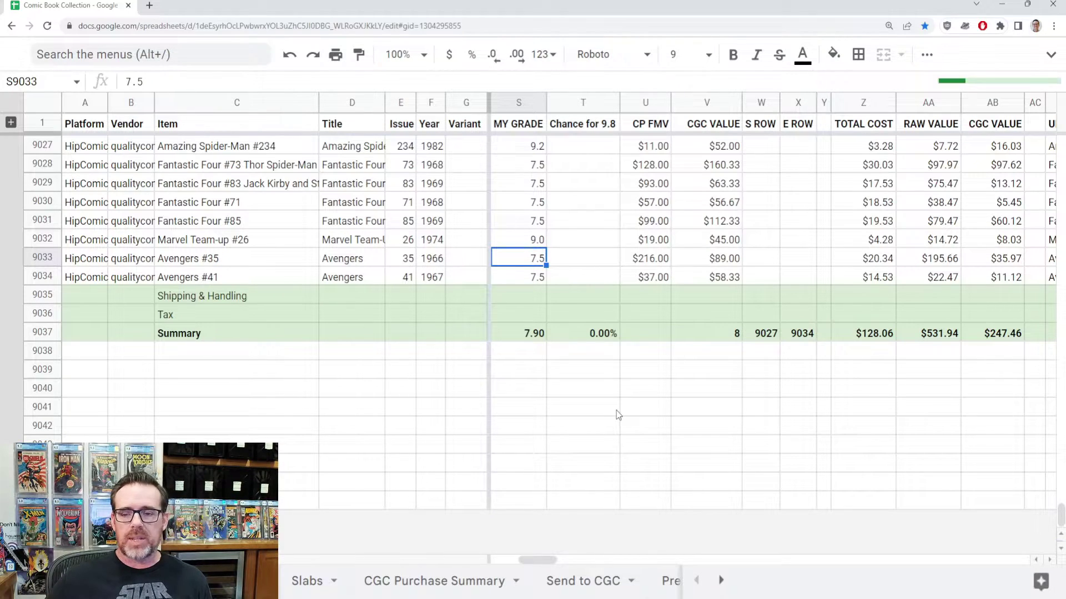
Review the CGC values of Fantastic Four #73 and #85 and the Summary row's CGC total at the 7.5 grades
click(989, 168)
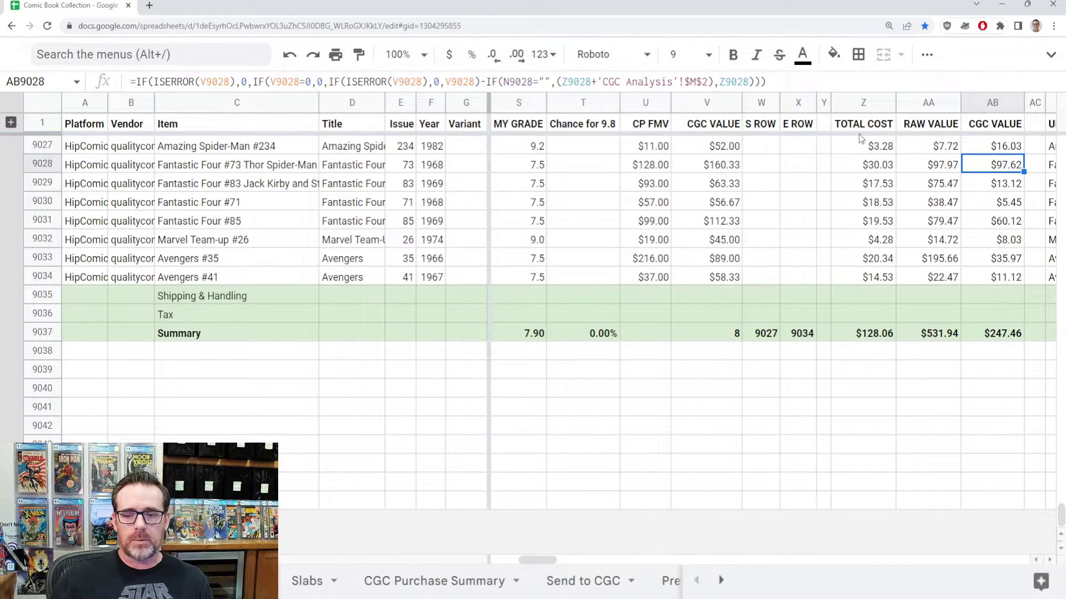
click(729, 172)
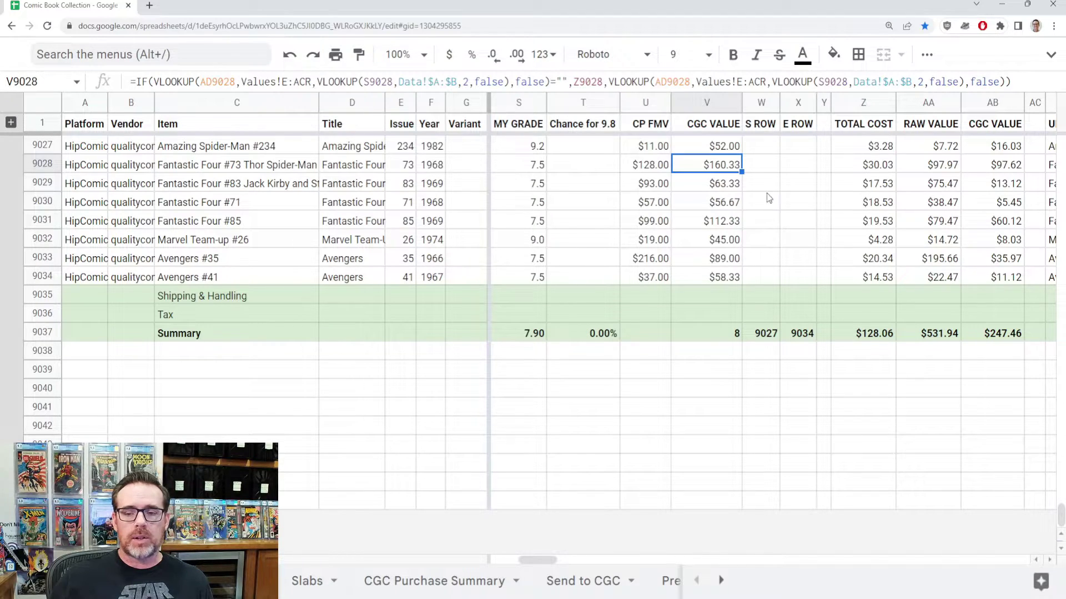
click(737, 225)
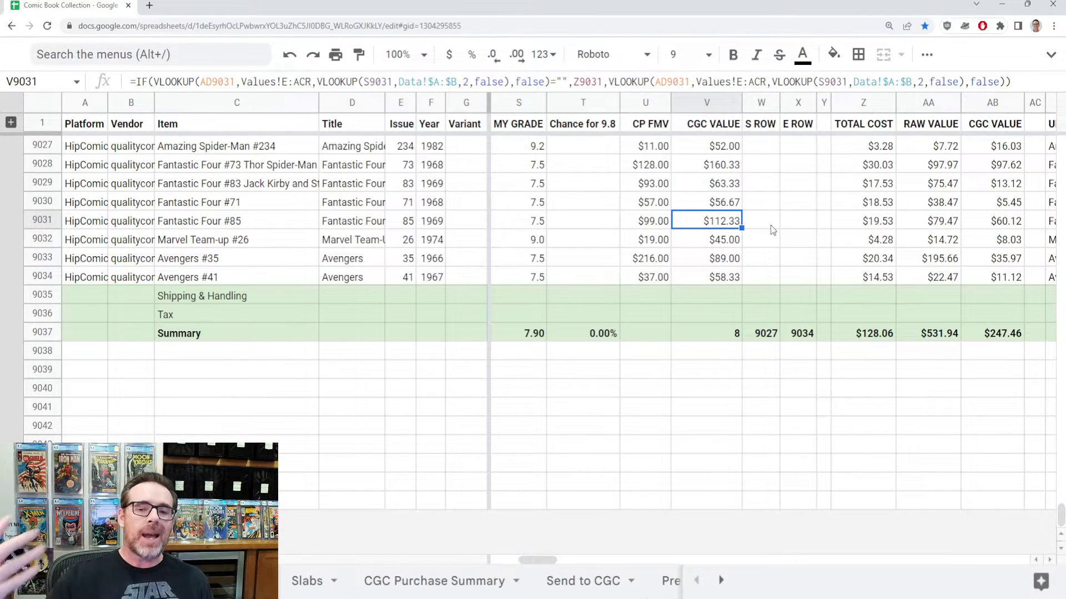
click(979, 337)
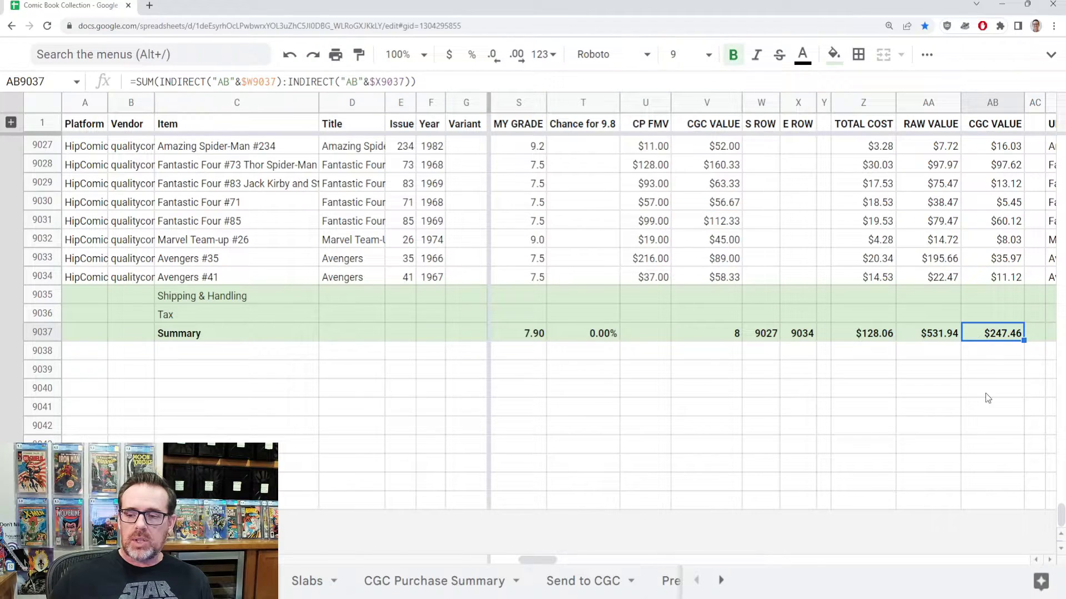